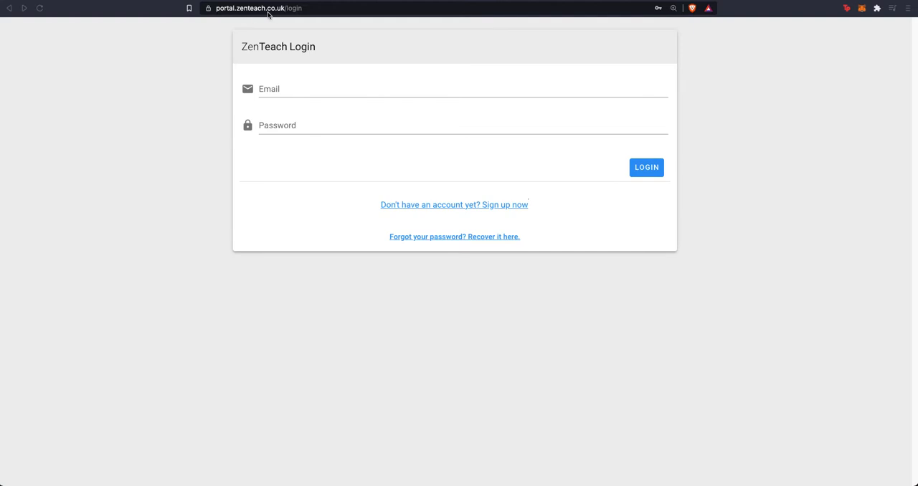
Step: Log in to the ZenTeach portal with the teacher's saved email and account password
{"action": "left_click", "coordinate": [322, 86]}
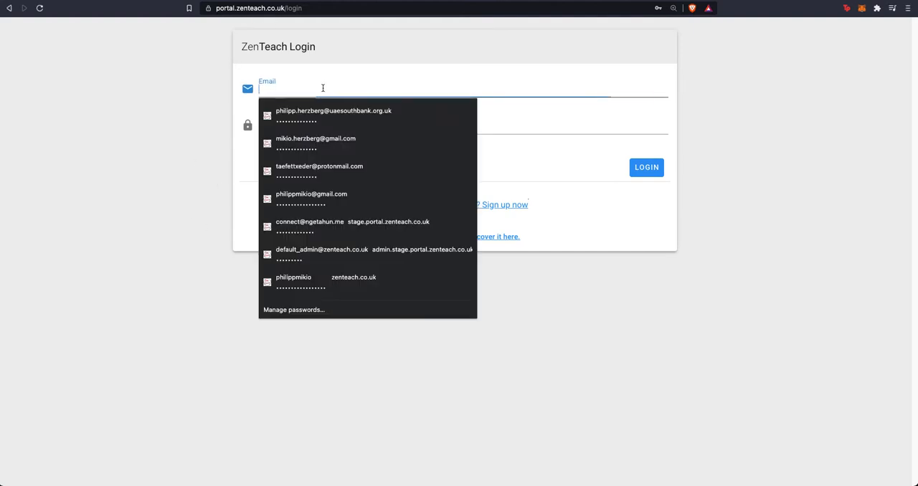
{"action": "left_click", "coordinate": [323, 112]}
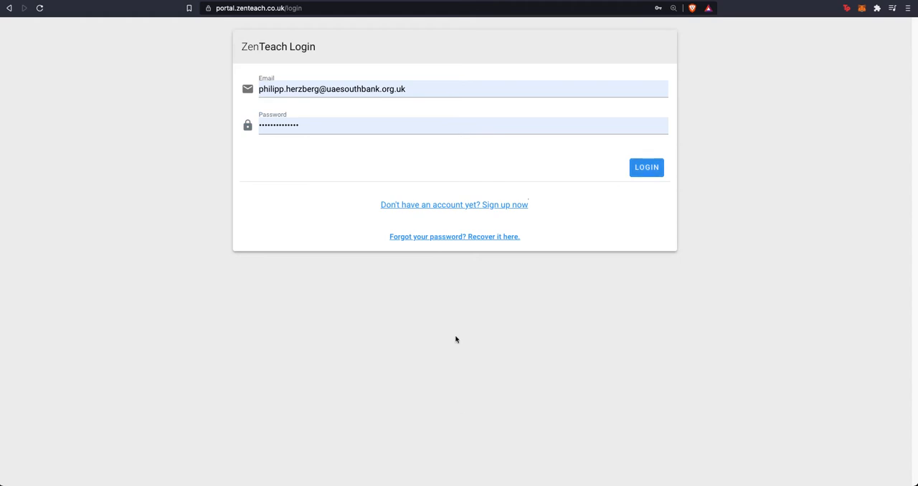
{"action": "key", "text": "Return"}
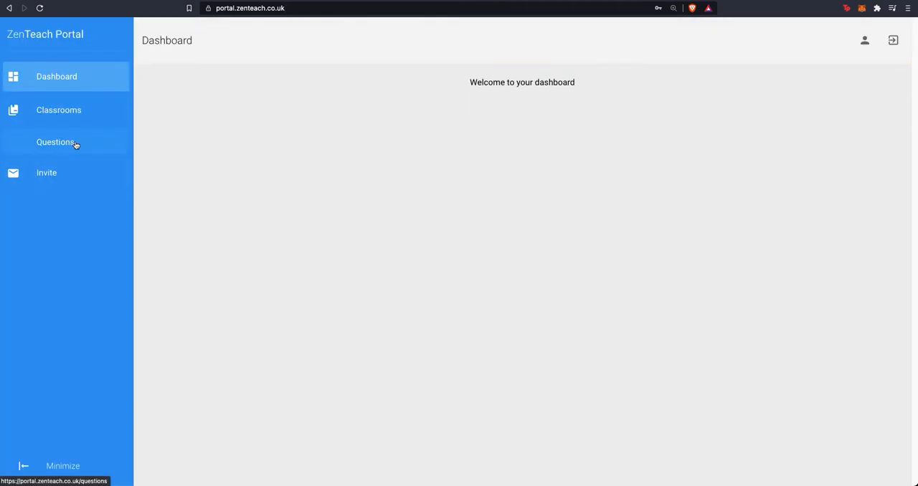
Step: Open the form for creating a question and examine its question, subject, topic, tag and choice fields
{"action": "left_click", "coordinate": [112, 146]}
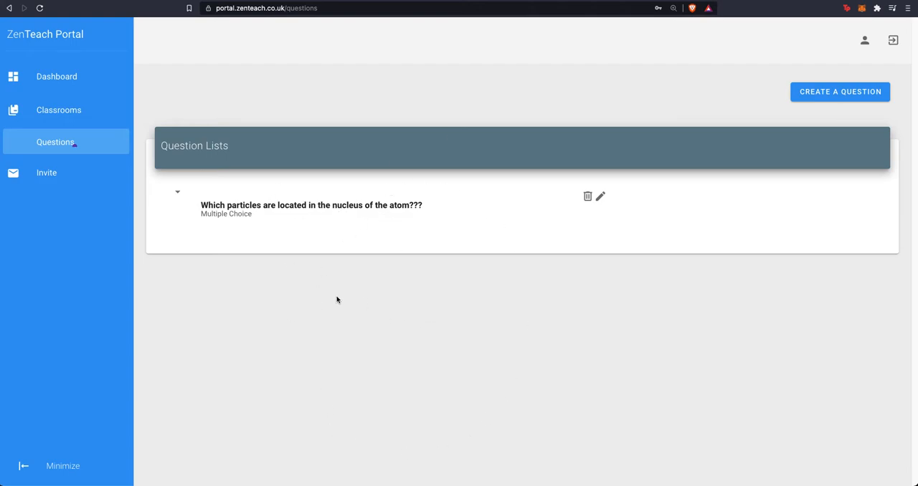
{"action": "left_click", "coordinate": [845, 97]}
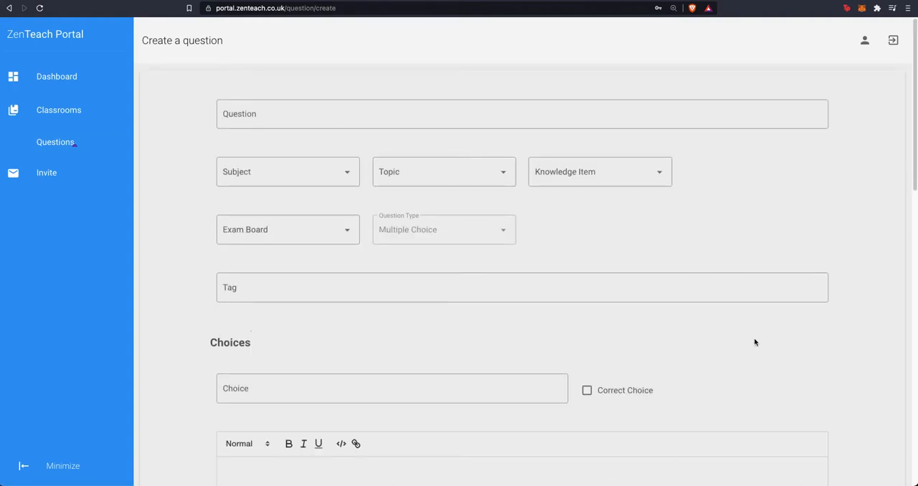
{"action": "left_click", "coordinate": [258, 118]}
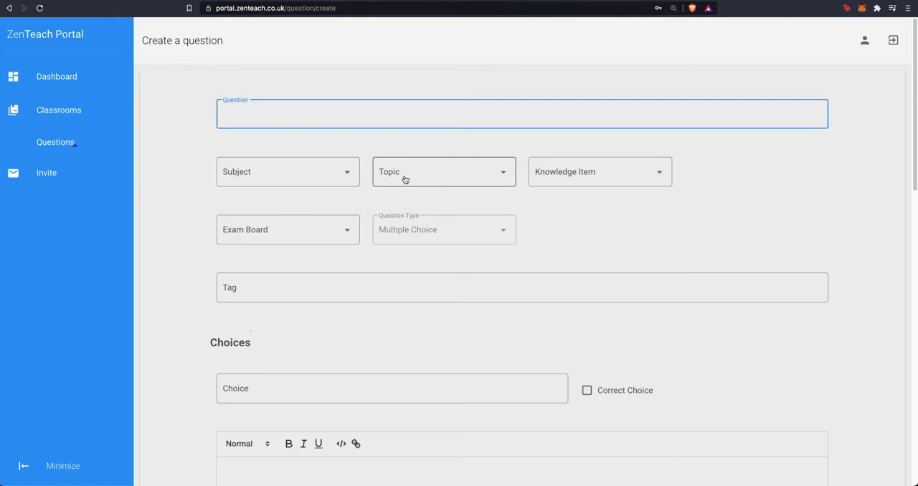
{"action": "scroll", "coordinate": [608, 293], "scroll_direction": "down", "scroll_amount": 1}
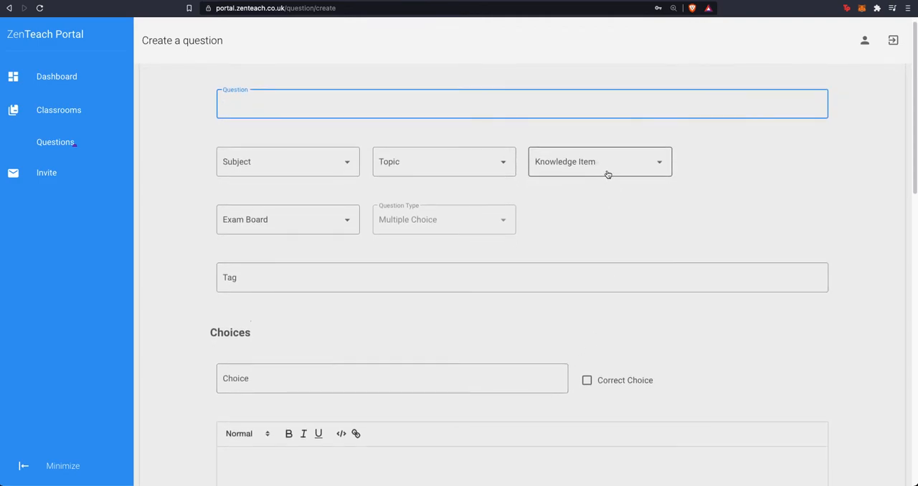
{"action": "scroll", "coordinate": [739, 227], "scroll_direction": "down", "scroll_amount": 2}
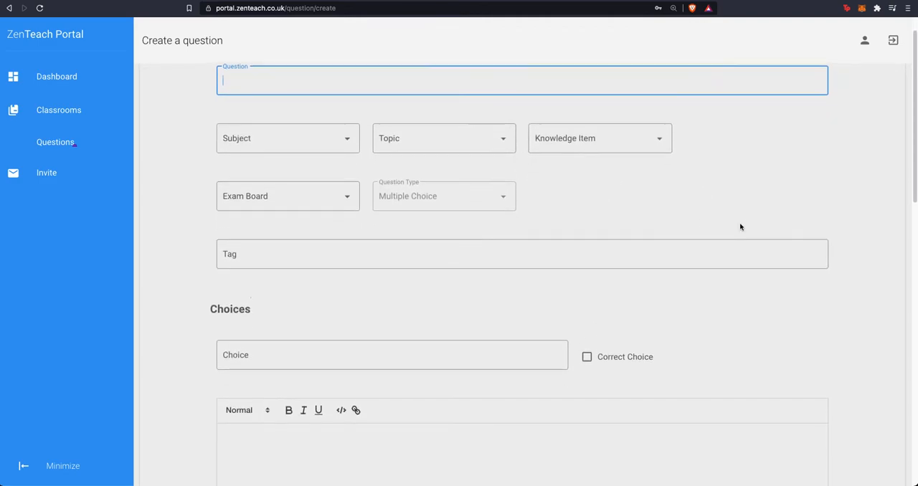
{"action": "scroll", "coordinate": [627, 230], "scroll_direction": "down", "scroll_amount": 5}
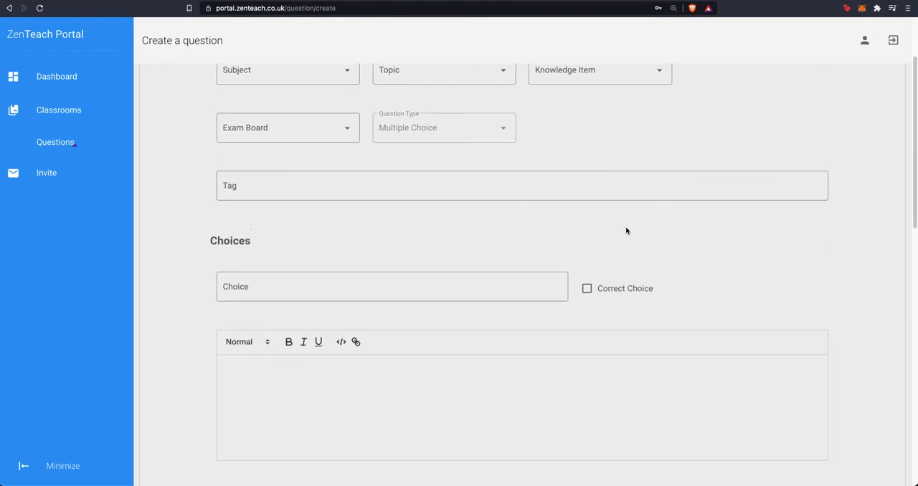
{"action": "left_click", "coordinate": [316, 186]}
{"action": "scroll", "coordinate": [402, 328], "scroll_direction": "down", "scroll_amount": 10}
{"action": "scroll", "coordinate": [406, 315], "scroll_direction": "up", "scroll_amount": 4}
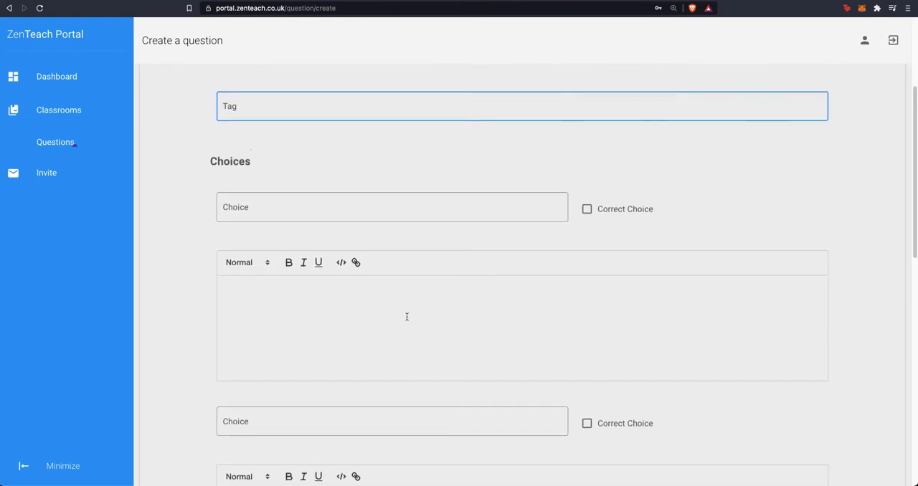
{"action": "scroll", "coordinate": [406, 310], "scroll_direction": "down", "scroll_amount": 1}
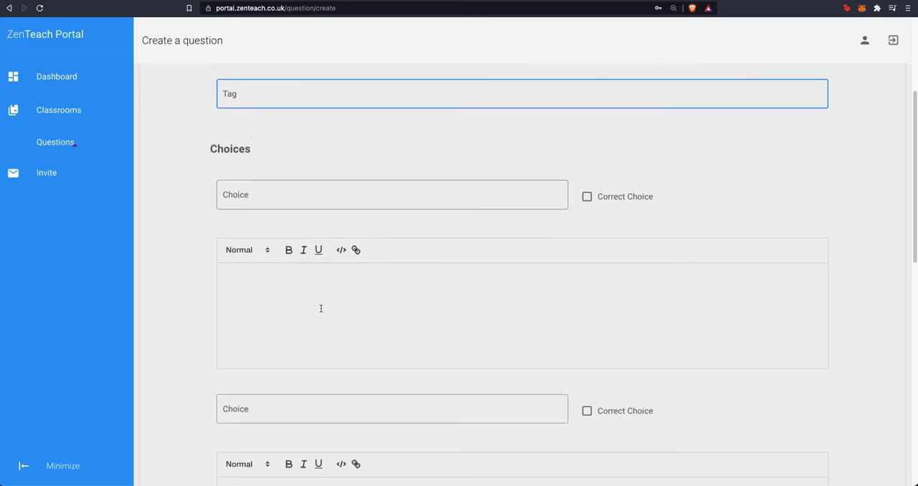
{"action": "scroll", "coordinate": [438, 353], "scroll_direction": "down", "scroll_amount": 5}
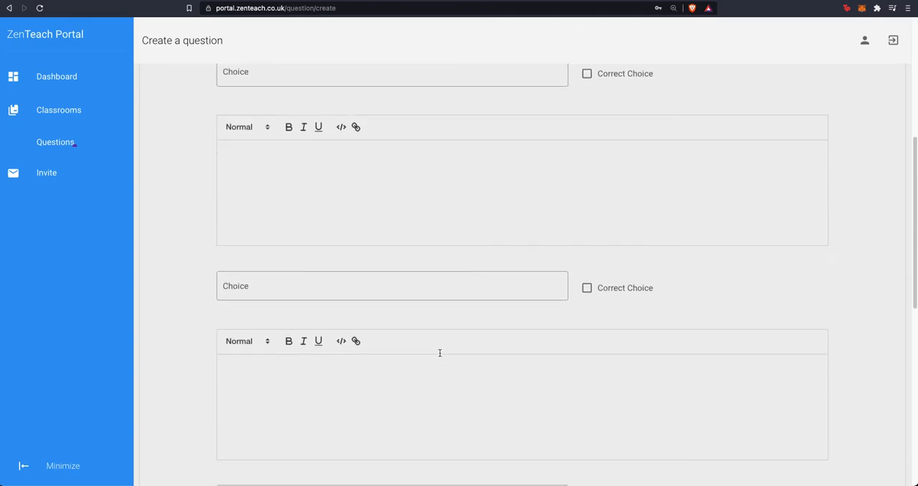
{"action": "scroll", "coordinate": [394, 286], "scroll_direction": "up", "scroll_amount": 3}
{"action": "left_click", "coordinate": [387, 260]}
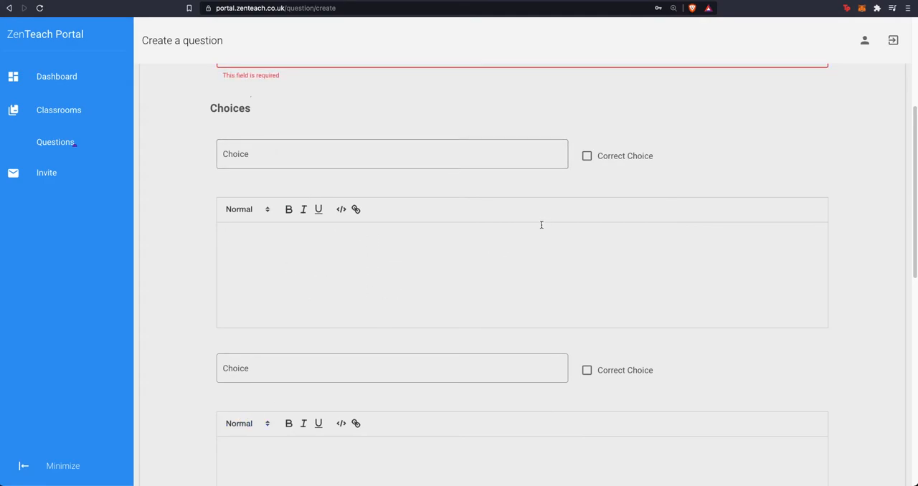
Step: Try the Correct Choice option on the first and second answer choices, leaving both unmarked
{"action": "left_click", "coordinate": [587, 155]}
{"action": "left_click", "coordinate": [590, 157]}
{"action": "left_click", "coordinate": [588, 157]}
{"action": "left_click", "coordinate": [586, 371]}
{"action": "left_click", "coordinate": [586, 370]}
{"action": "left_click", "coordinate": [587, 157]}
{"action": "scroll", "coordinate": [543, 357], "scroll_direction": "up", "scroll_amount": 5}
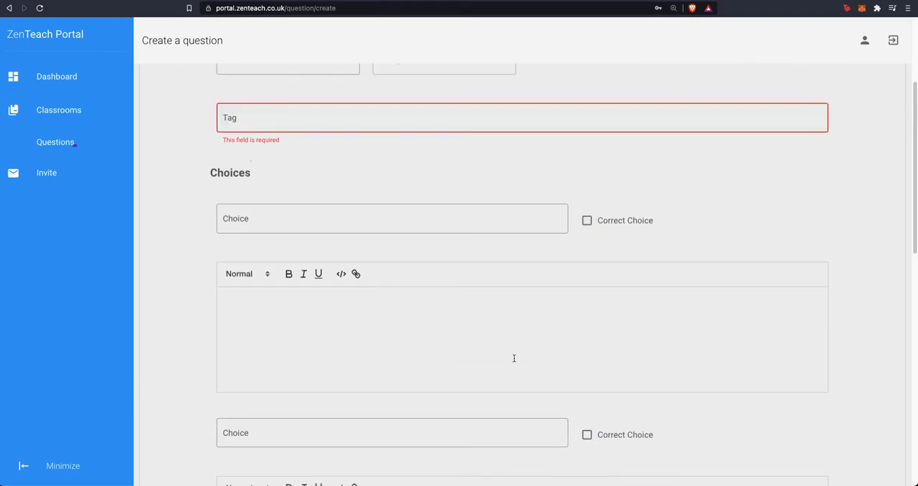
Step: Start a new quiz in the Test_Class classroom and choose Atomic structure as its topic
{"action": "left_click", "coordinate": [86, 116]}
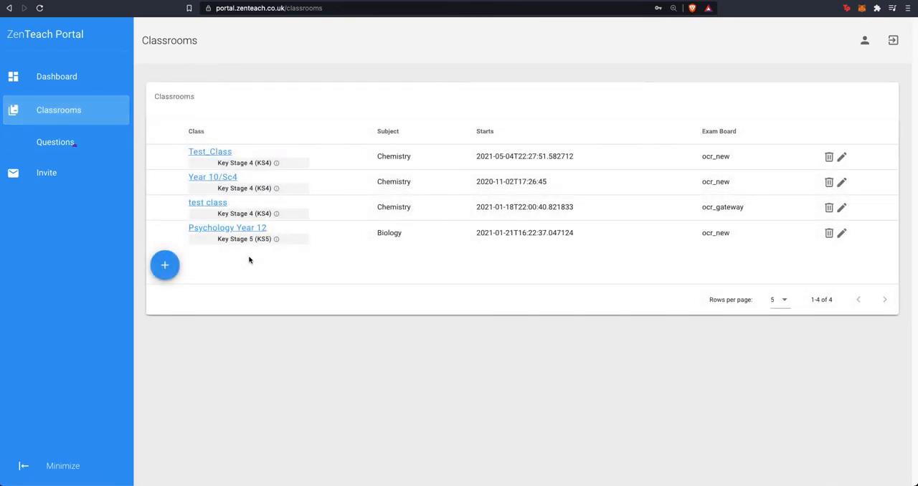
{"action": "left_click", "coordinate": [223, 153]}
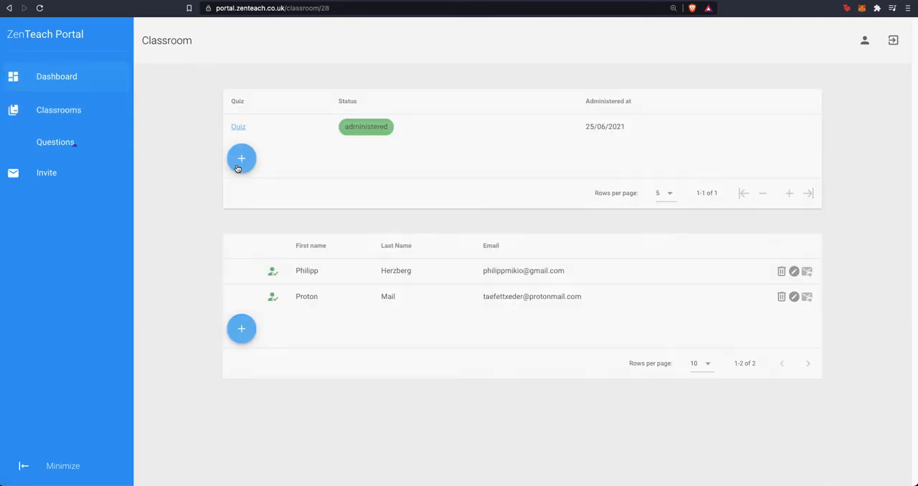
{"action": "left_click", "coordinate": [242, 161]}
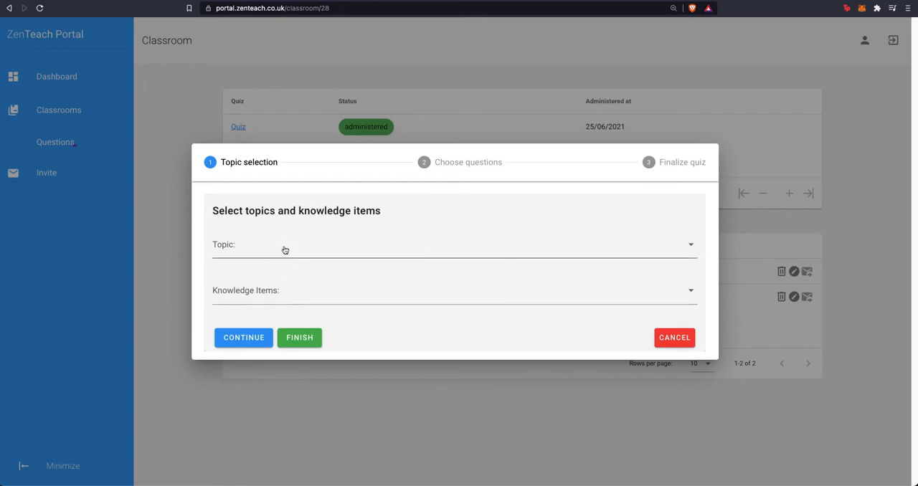
{"action": "left_click", "coordinate": [282, 249]}
{"action": "left_click", "coordinate": [306, 309]}
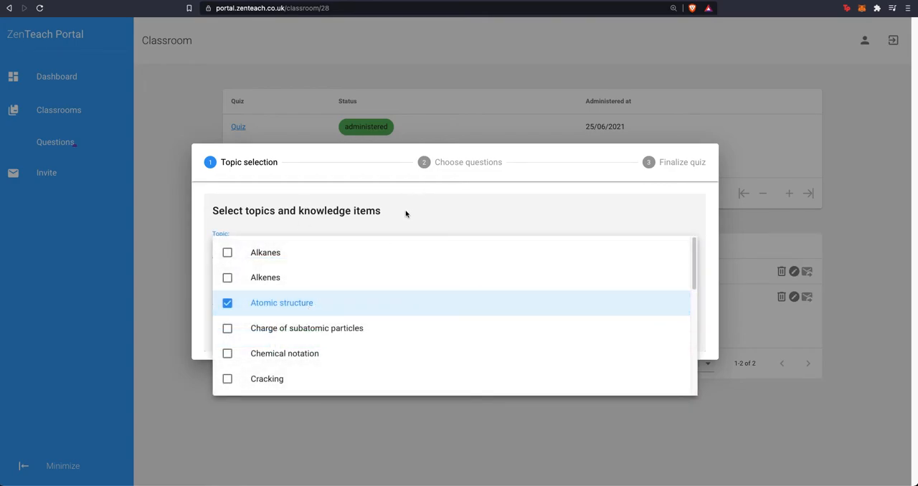
{"action": "left_click", "coordinate": [405, 214]}
Step: Add the knowledge item "The nucleus of an atom contains the protons and neutrons." and continue to choosing questions
{"action": "left_click", "coordinate": [249, 297]}
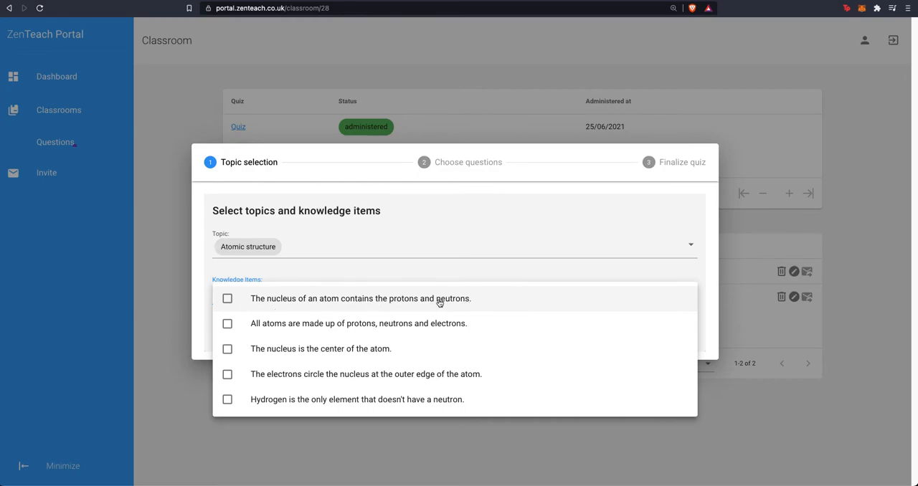
{"action": "left_click", "coordinate": [292, 299]}
{"action": "left_click", "coordinate": [405, 210]}
{"action": "left_click", "coordinate": [244, 338]}
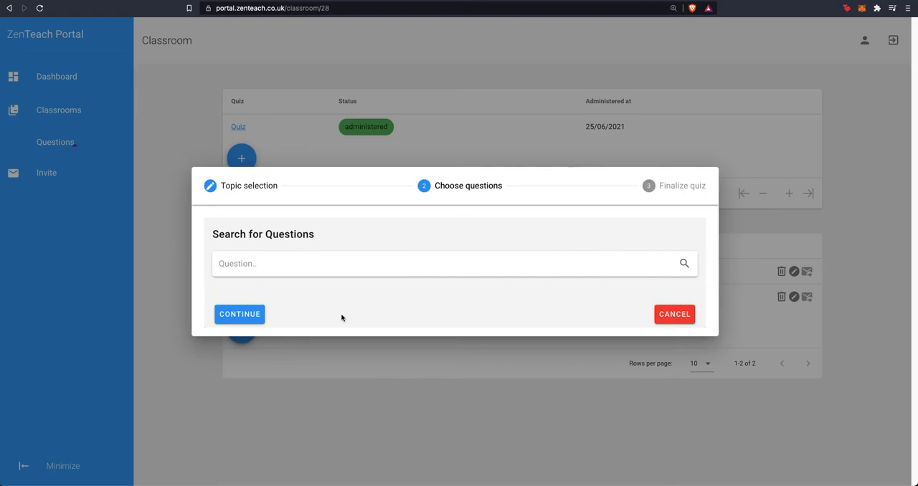
Step: Select the question "Which particles are located in the nucleus of the atom?" for the quiz, proceed to finalizing, and cancel the quiz
{"action": "left_click", "coordinate": [681, 265]}
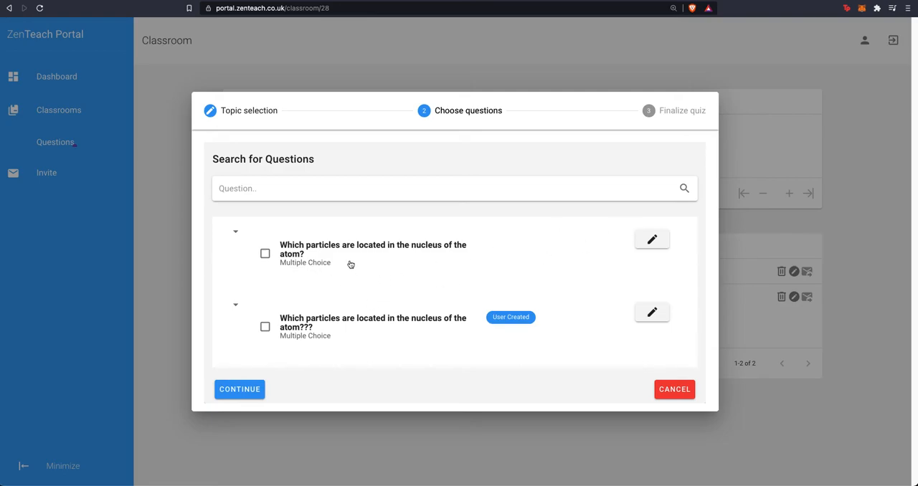
{"action": "left_click", "coordinate": [377, 286]}
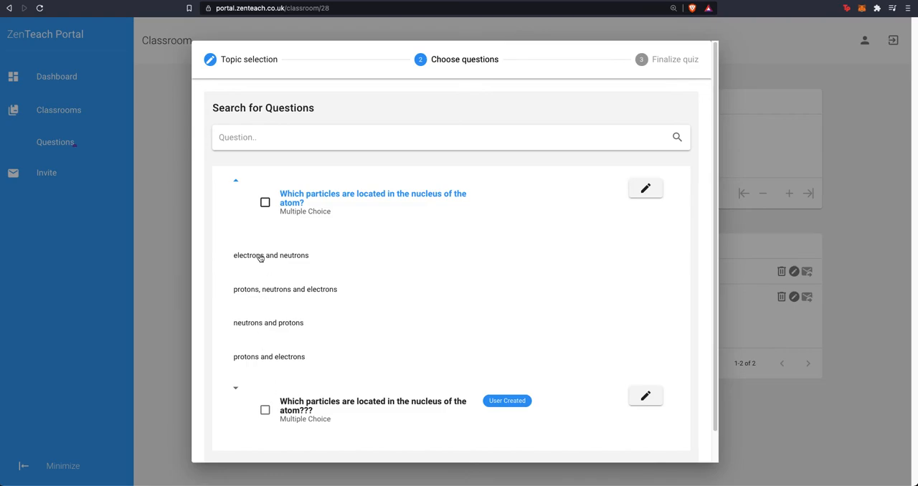
{"action": "left_click", "coordinate": [265, 202]}
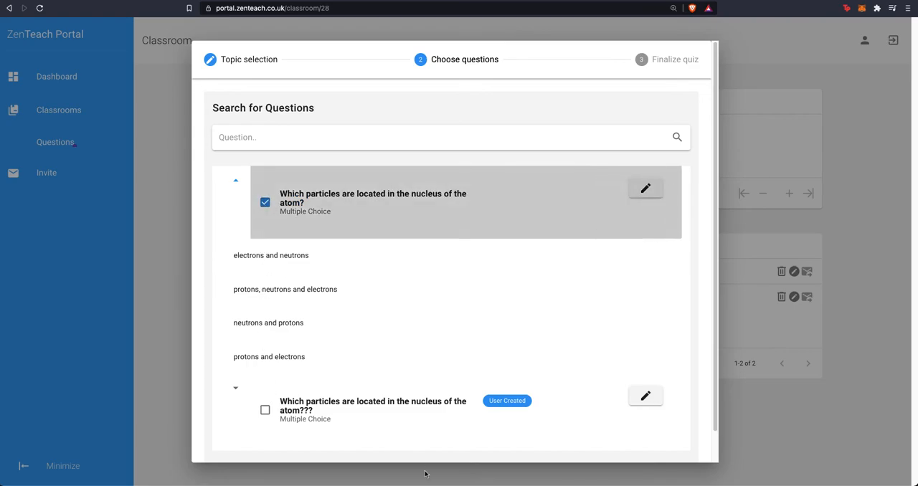
{"action": "scroll", "coordinate": [411, 362], "scroll_direction": "down", "scroll_amount": 1}
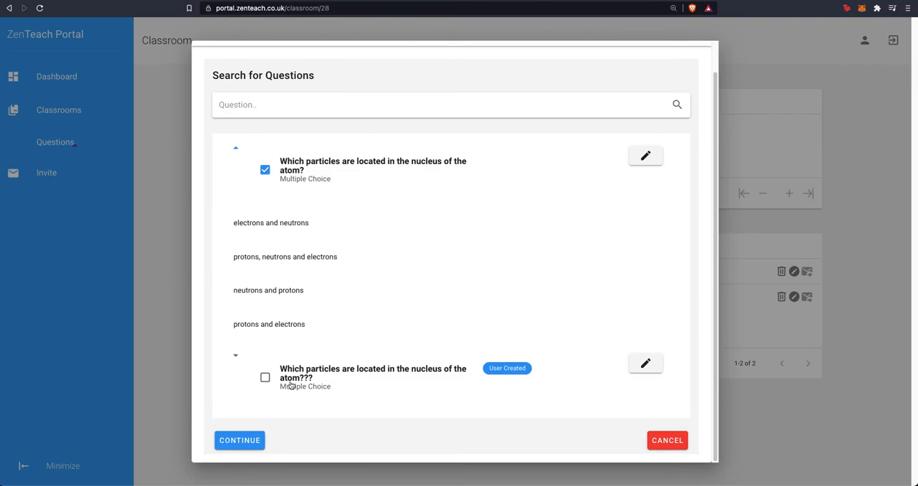
{"action": "left_click", "coordinate": [240, 440]}
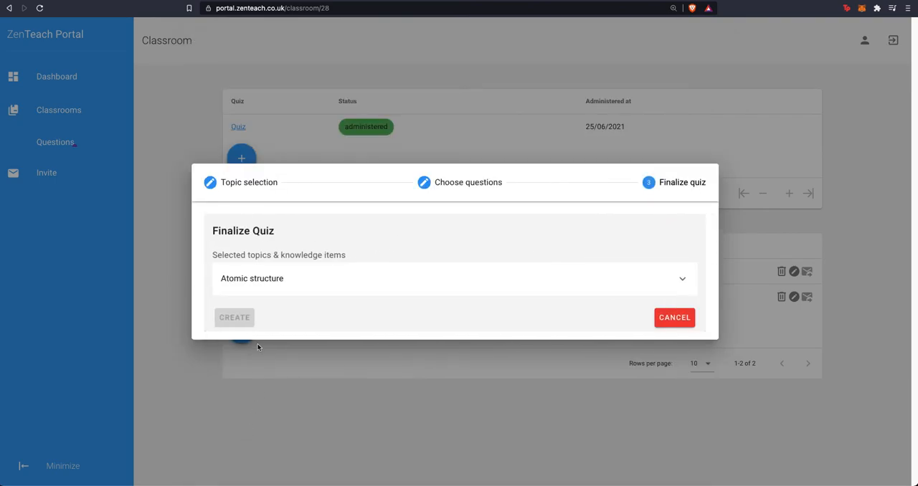
{"action": "left_click", "coordinate": [673, 319]}
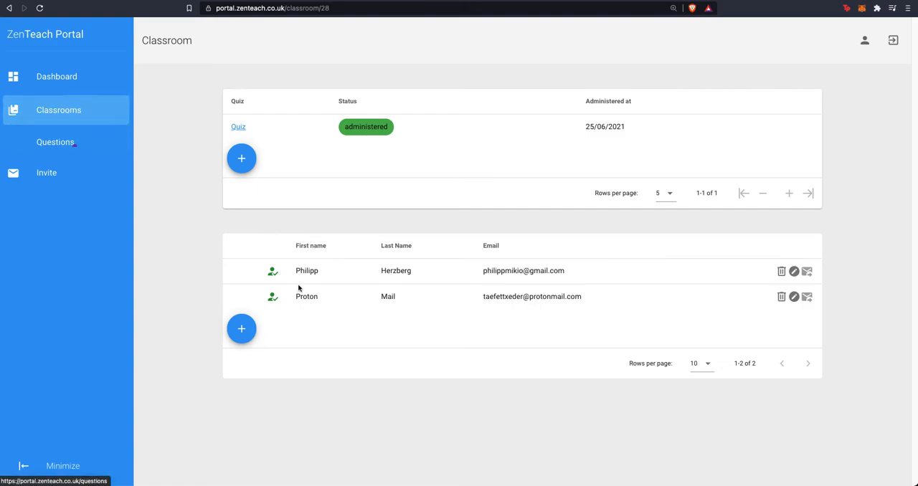
Step: From the classrooms list, open the new class form, examine its year group options, and cancel it
{"action": "left_click", "coordinate": [93, 111]}
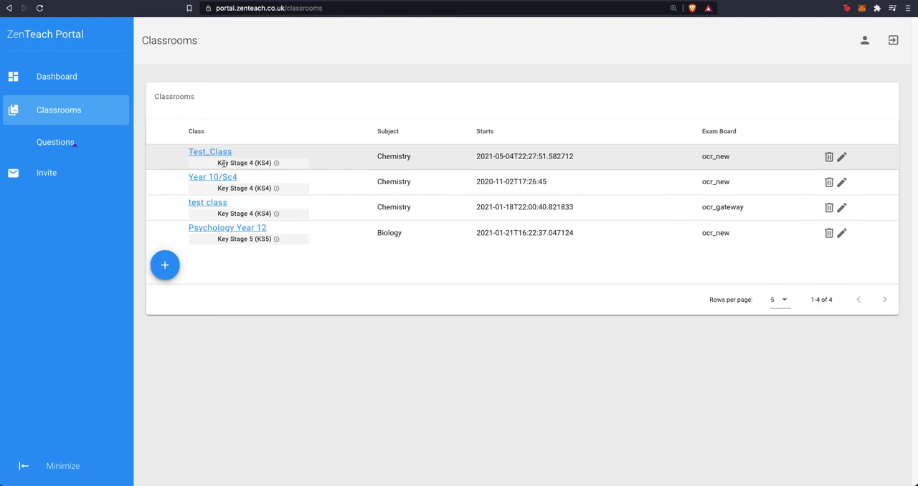
{"action": "left_click_drag", "start_coordinate": [219, 164], "coordinate": [253, 164]}
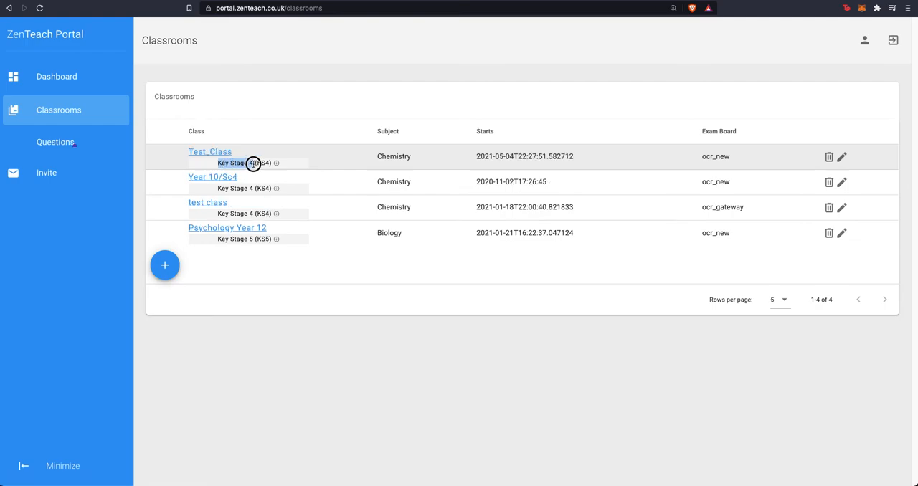
{"action": "left_click", "coordinate": [165, 266]}
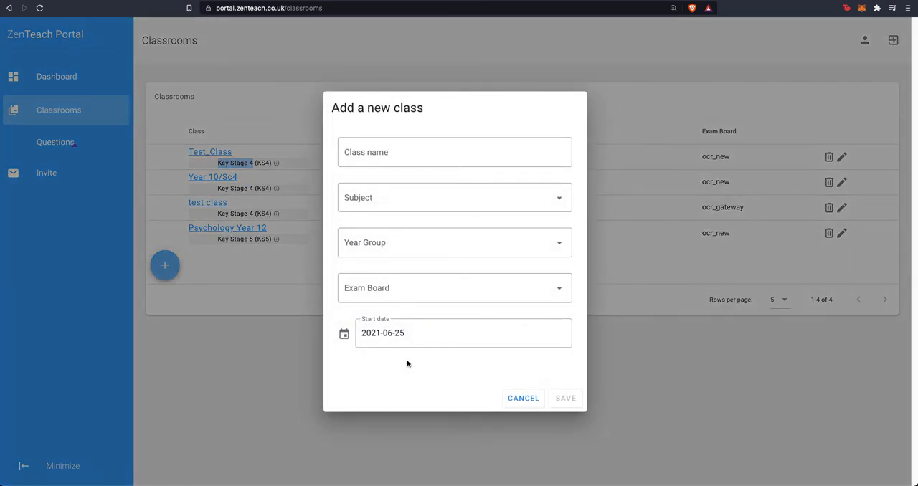
{"action": "left_click", "coordinate": [503, 246]}
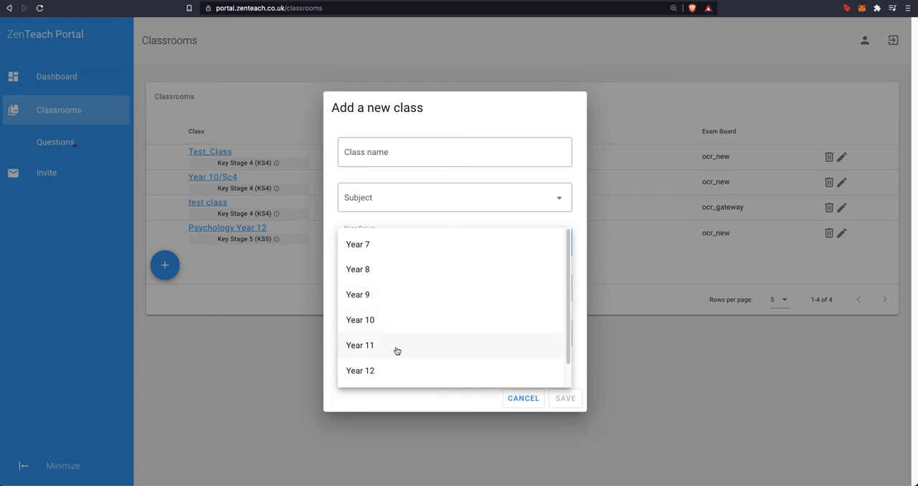
{"action": "scroll", "coordinate": [544, 347], "scroll_direction": "down", "scroll_amount": 1}
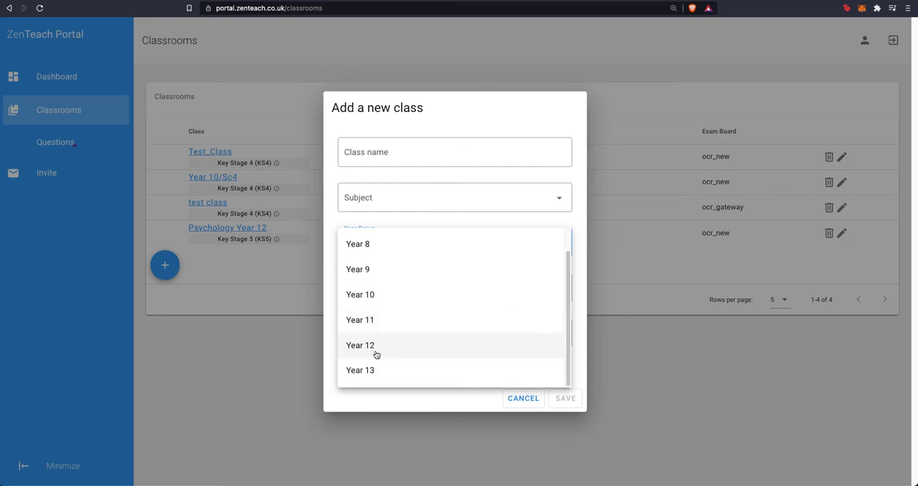
{"action": "left_click", "coordinate": [480, 405]}
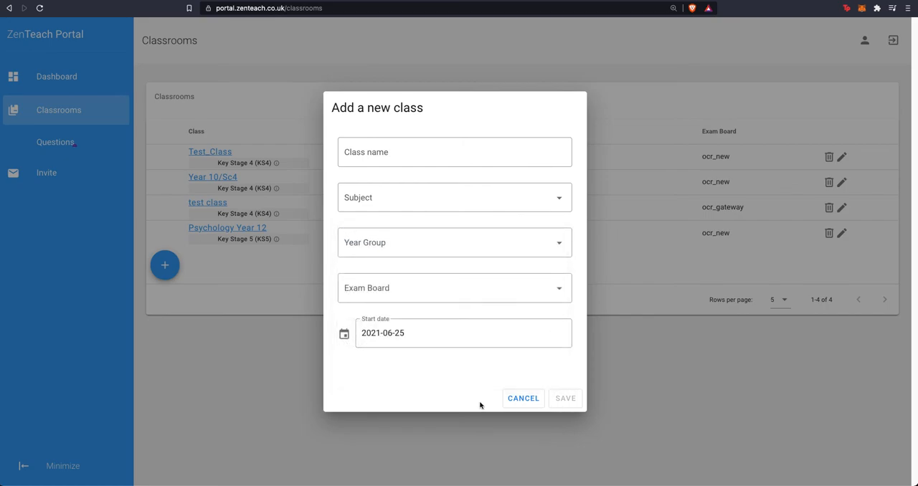
{"action": "left_click", "coordinate": [524, 404]}
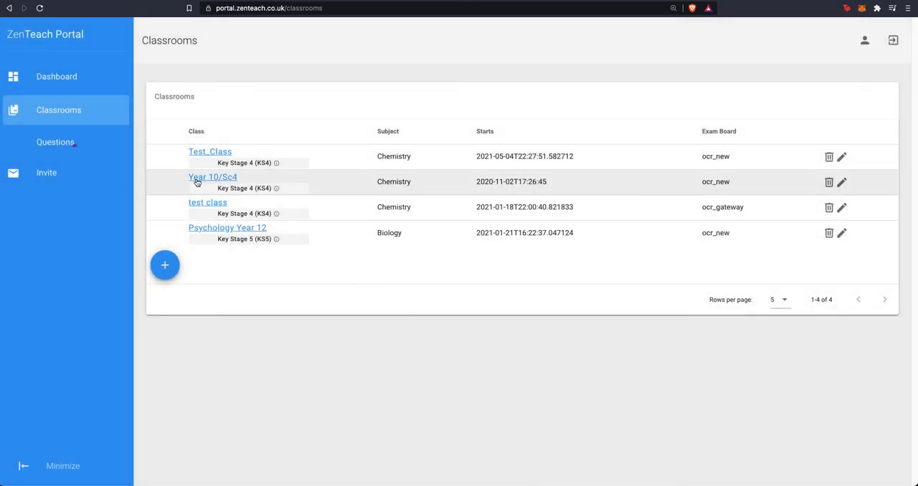
Step: Return to the Test_Class classroom, view the topic selection of a new quiz, and cancel it
{"action": "left_click", "coordinate": [219, 153]}
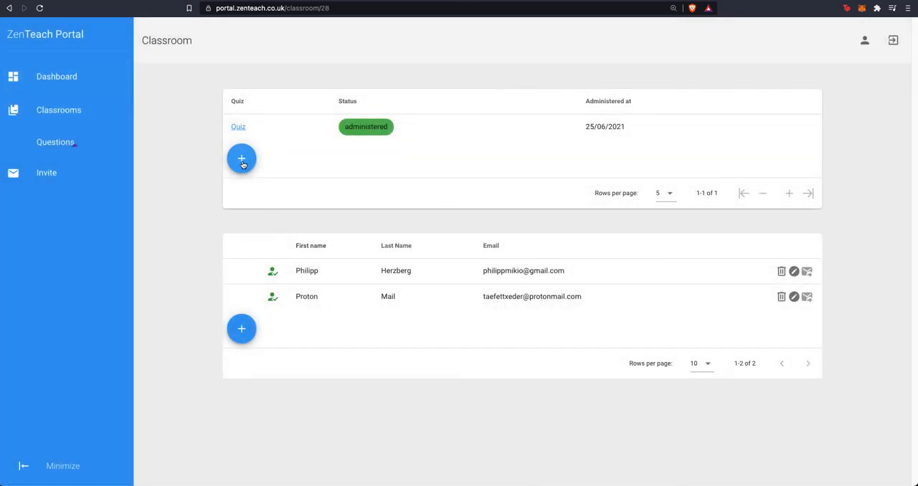
{"action": "left_click", "coordinate": [242, 159]}
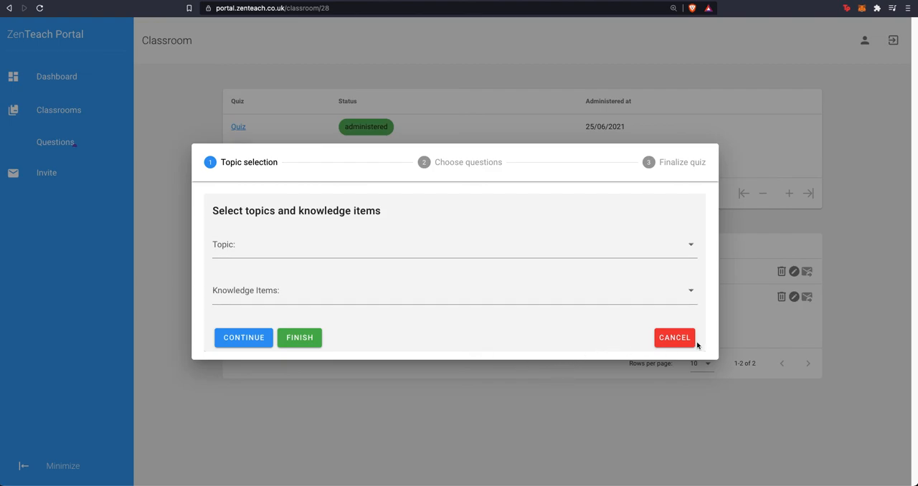
{"action": "left_click", "coordinate": [661, 344]}
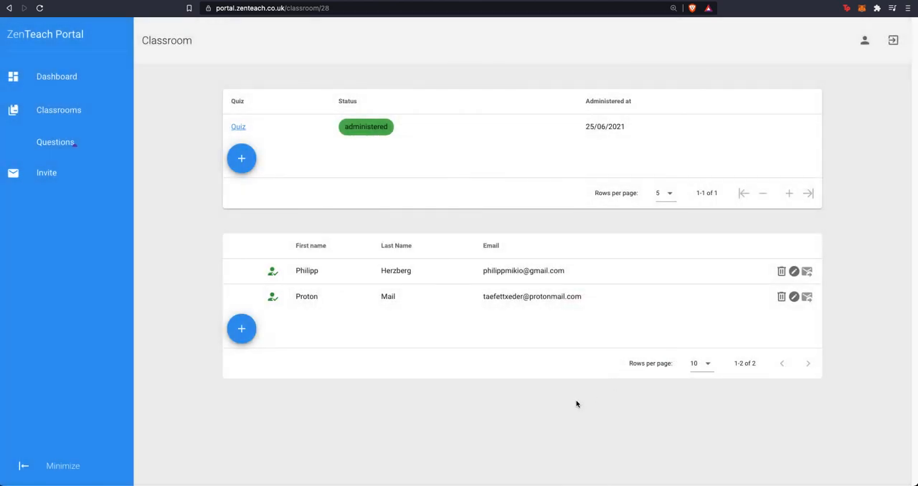